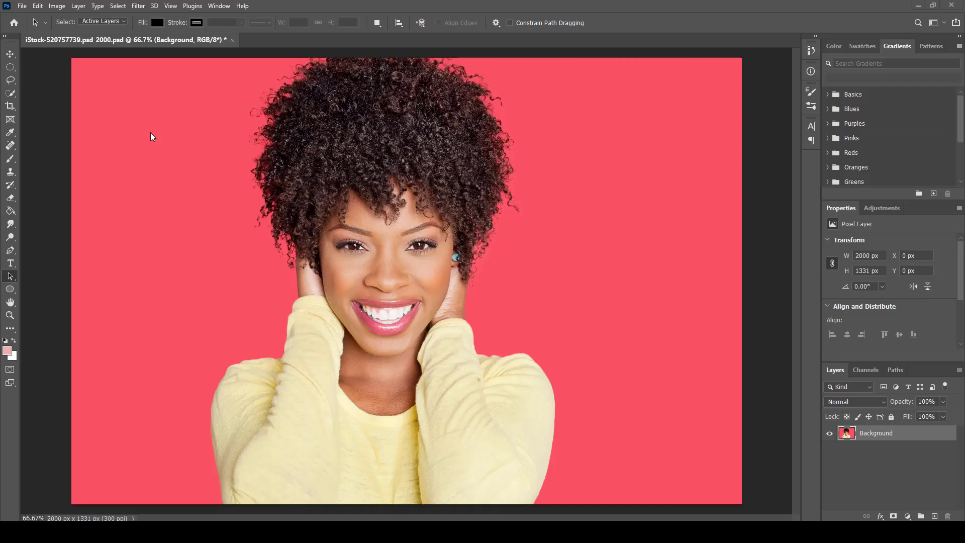
- Check the image's current dimensions in Image Size and close it without changes
click(55, 7)
click(82, 82)
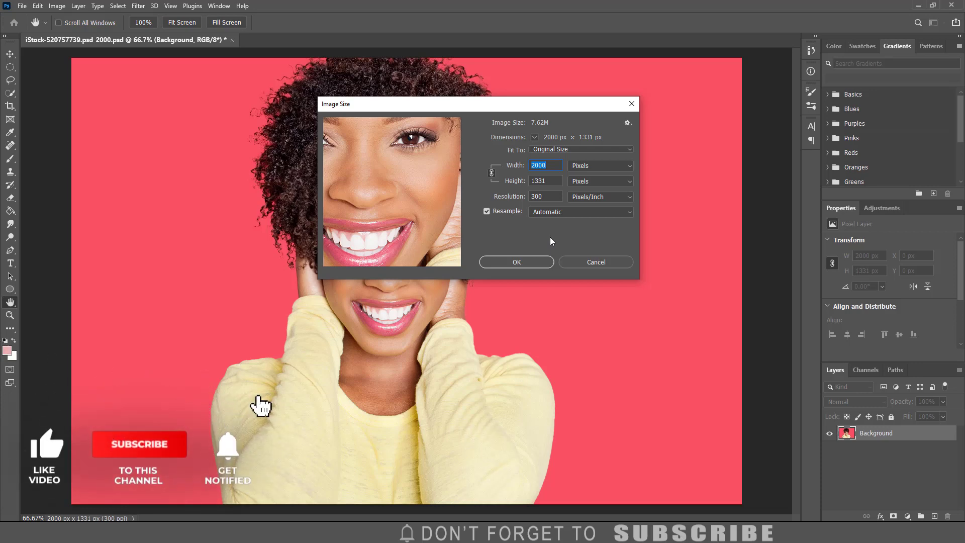
click(534, 266)
key(a)
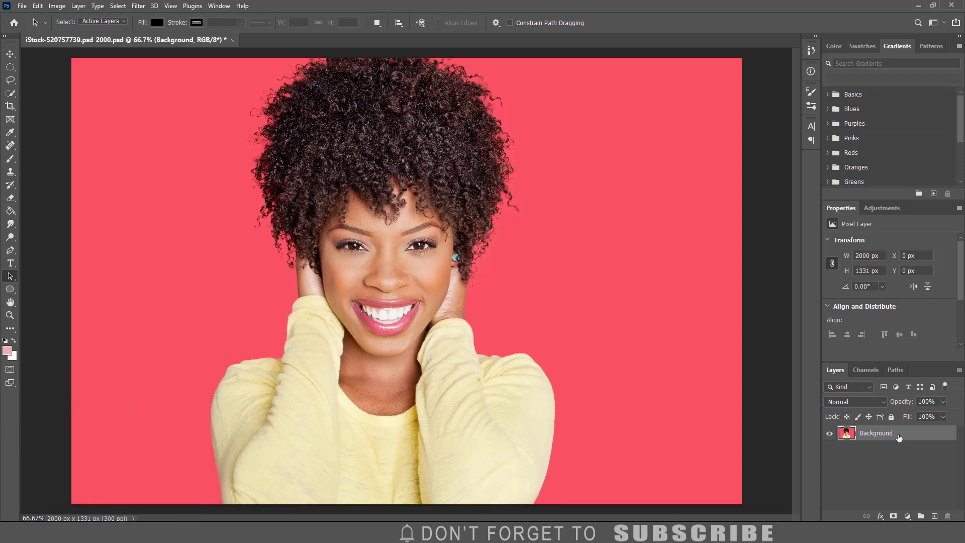
- Duplicate Background, convert the copy to a smart object, then duplicate it twice more
key(ctrl+j)
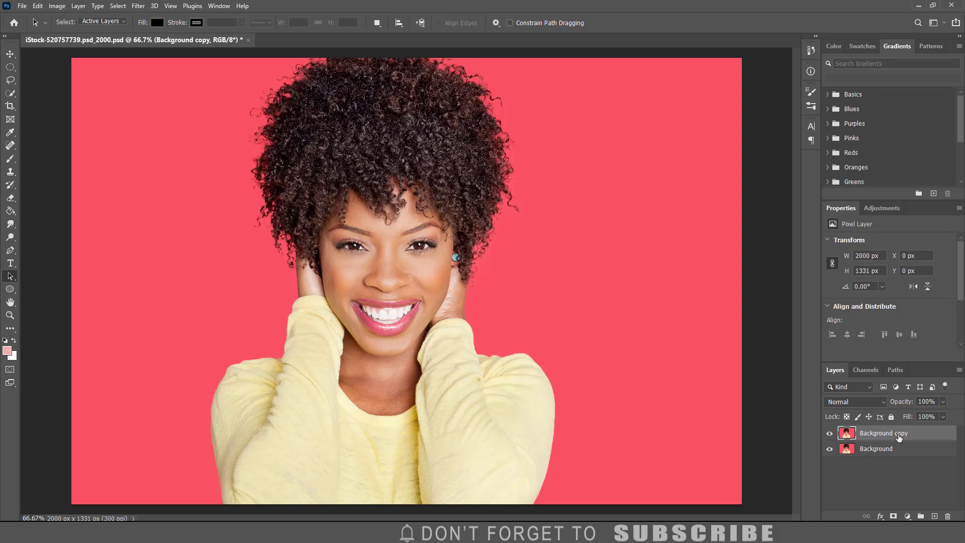
right_click(899, 439)
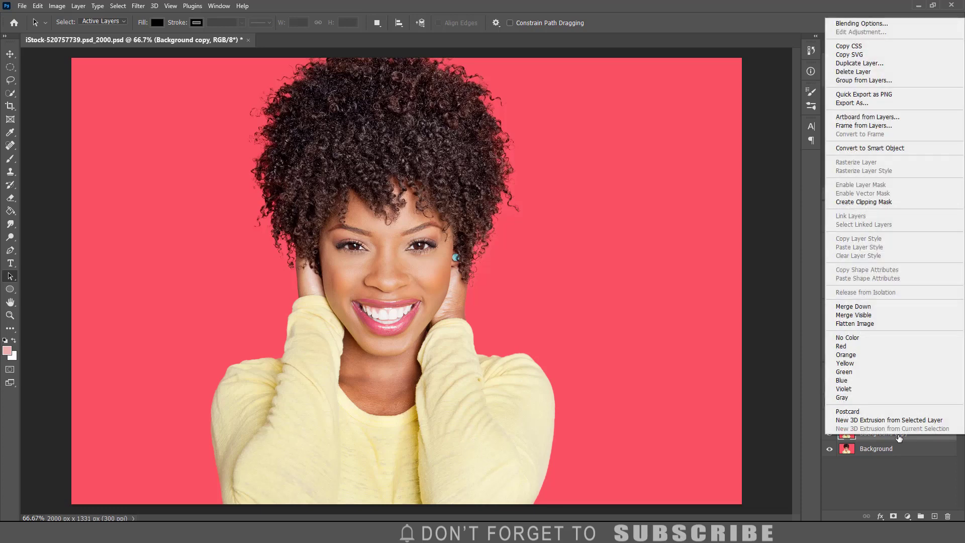
click(894, 149)
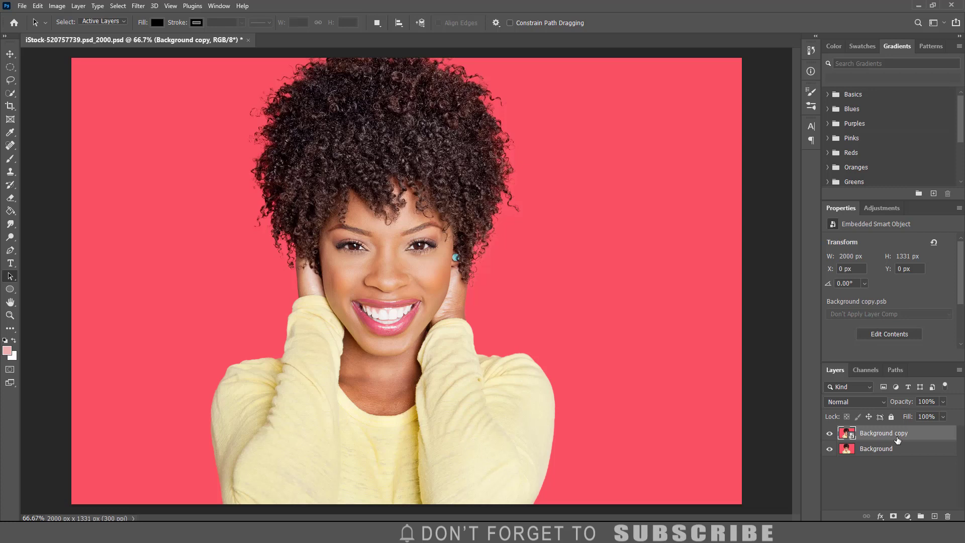
key(ctrl+j)
key(ctrl+j)
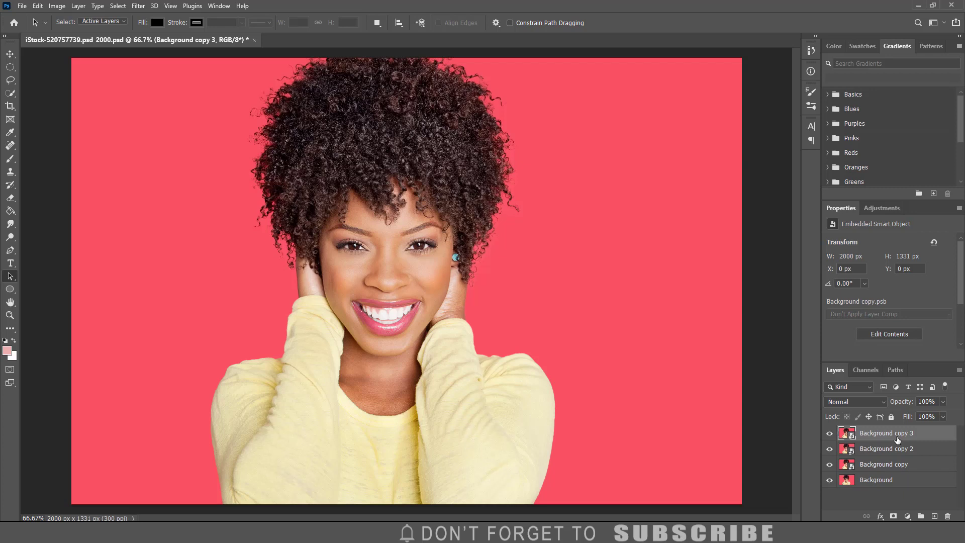
- Rename the three copies Final, Outline and Main, and hide the Final layer
double_click(898, 436)
key(BackSpace)
text(Final)
key(Return)
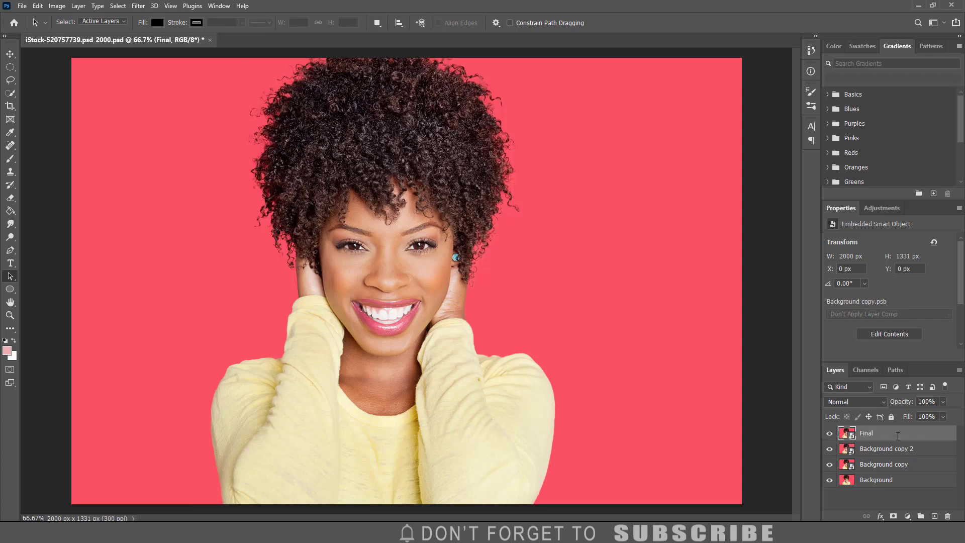
double_click(894, 449)
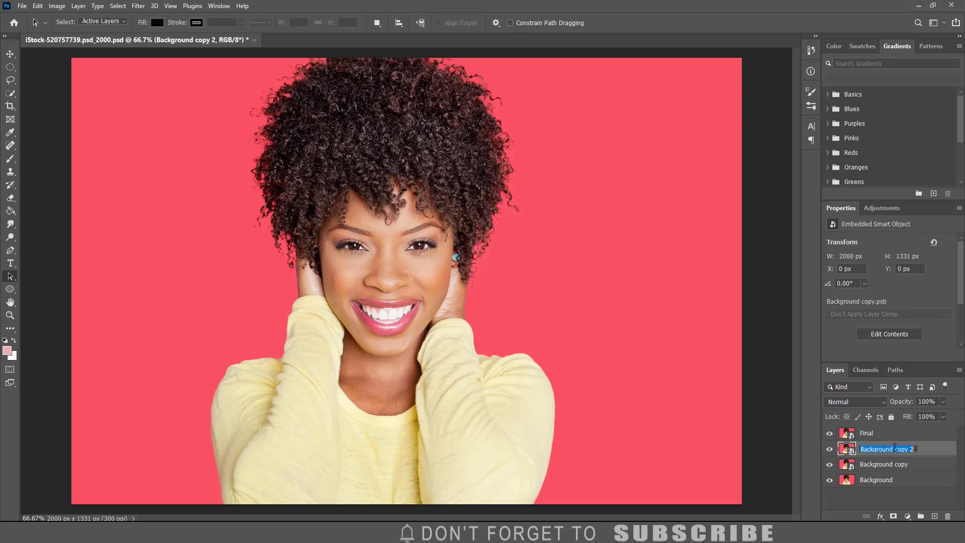
text(Outline)
key(Return)
double_click(891, 463)
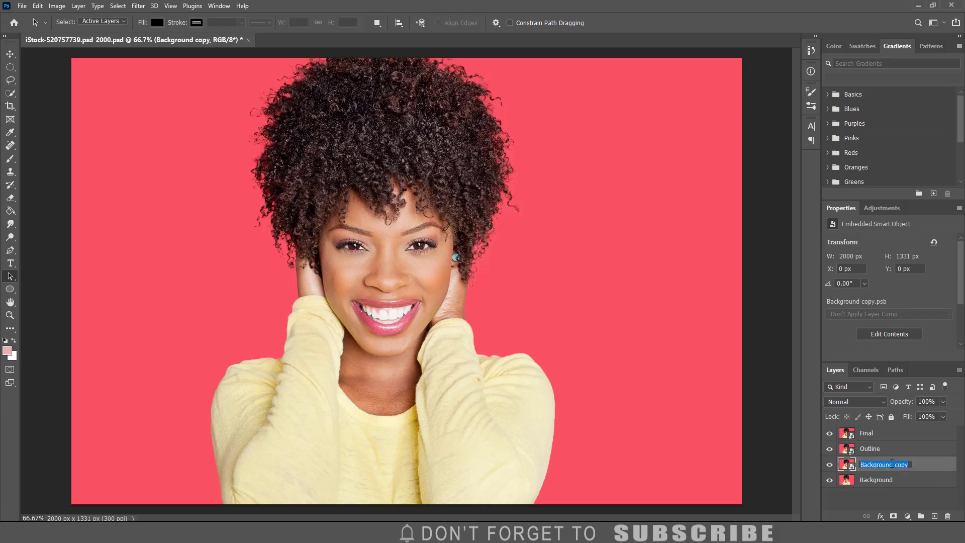
text(Main)
key(Return)
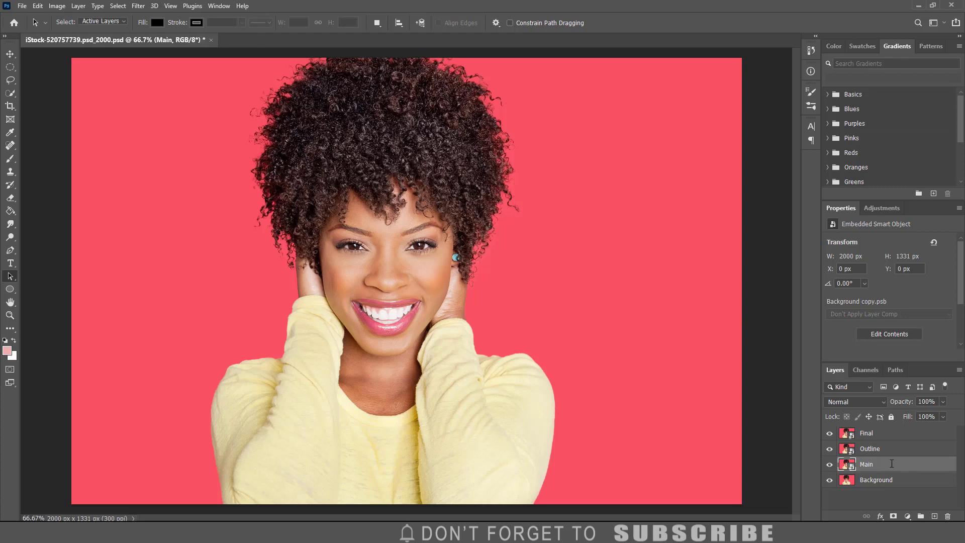
click(831, 435)
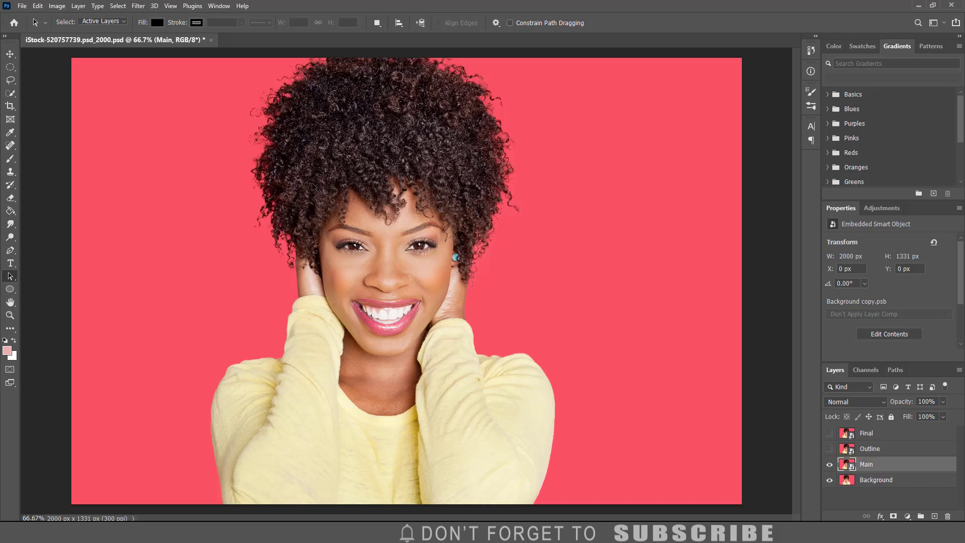
- Apply Filter Gallery Poster Edges to Main with Edge Intensity 0 and Posterization 2
click(138, 6)
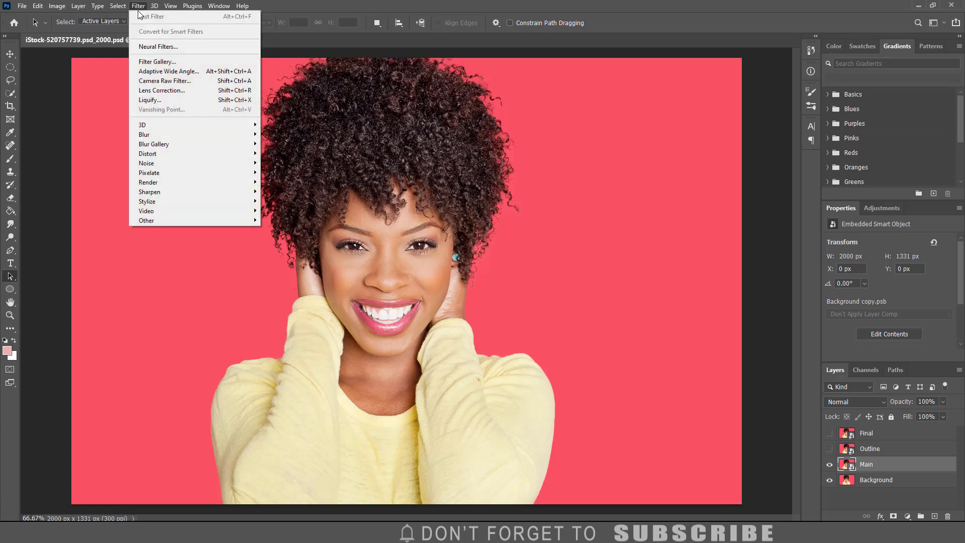
click(143, 60)
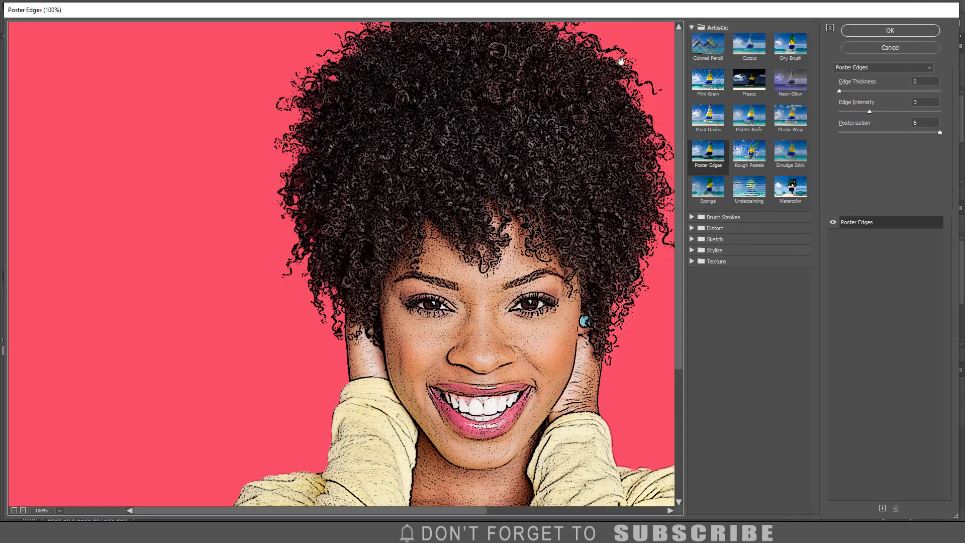
click(694, 32)
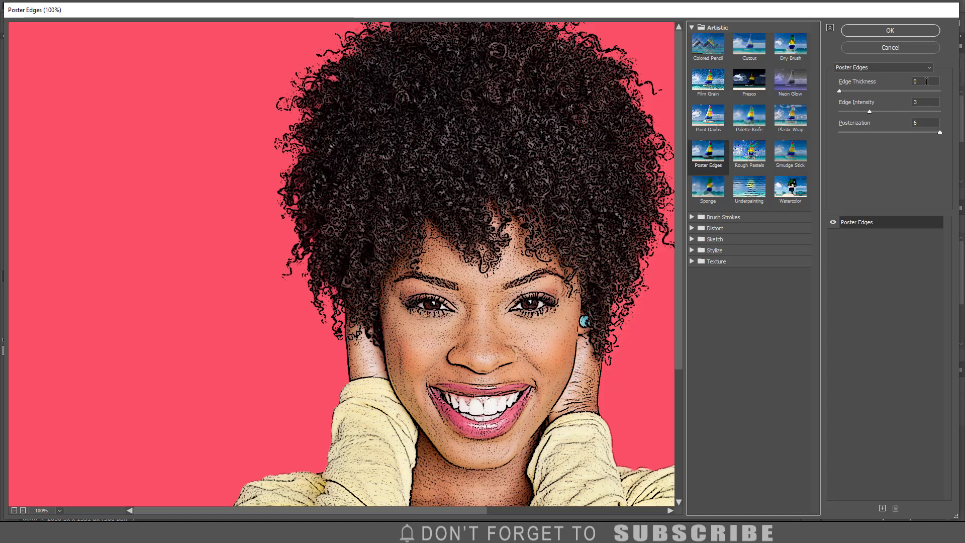
click(924, 102)
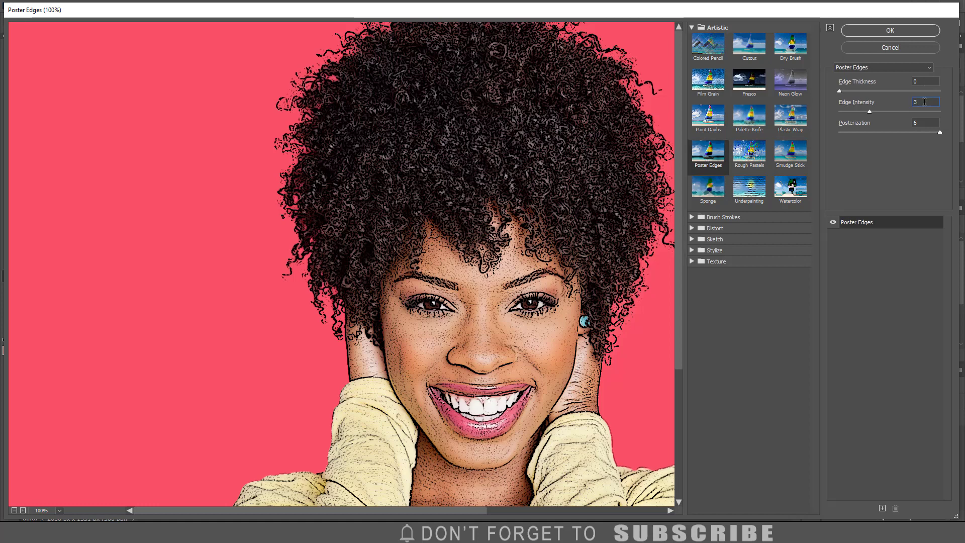
drag(859, 104, 855, 104)
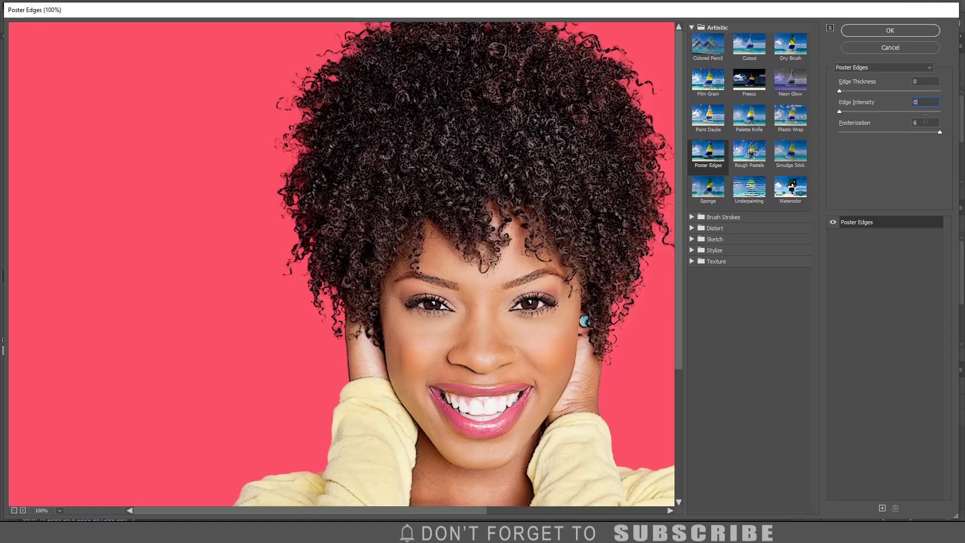
drag(863, 123, 857, 123)
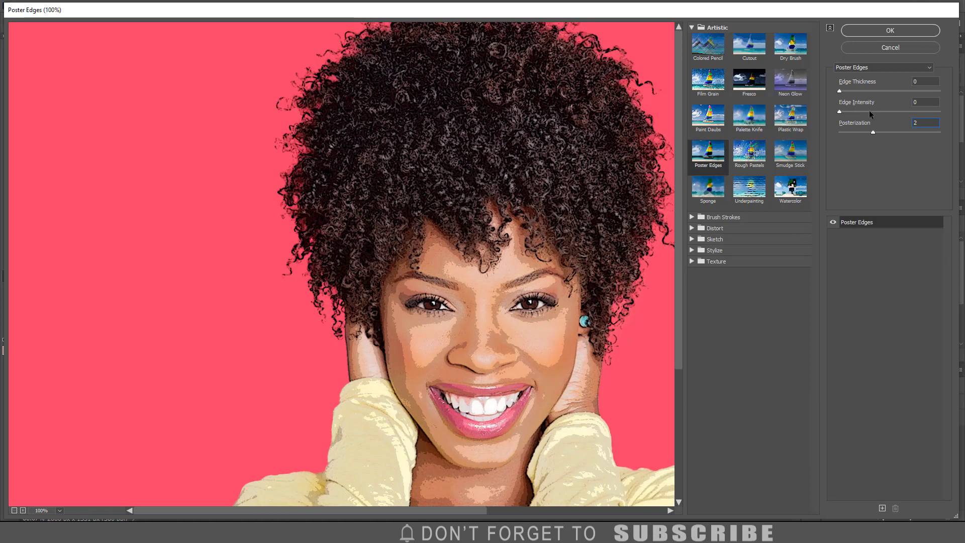
click(879, 26)
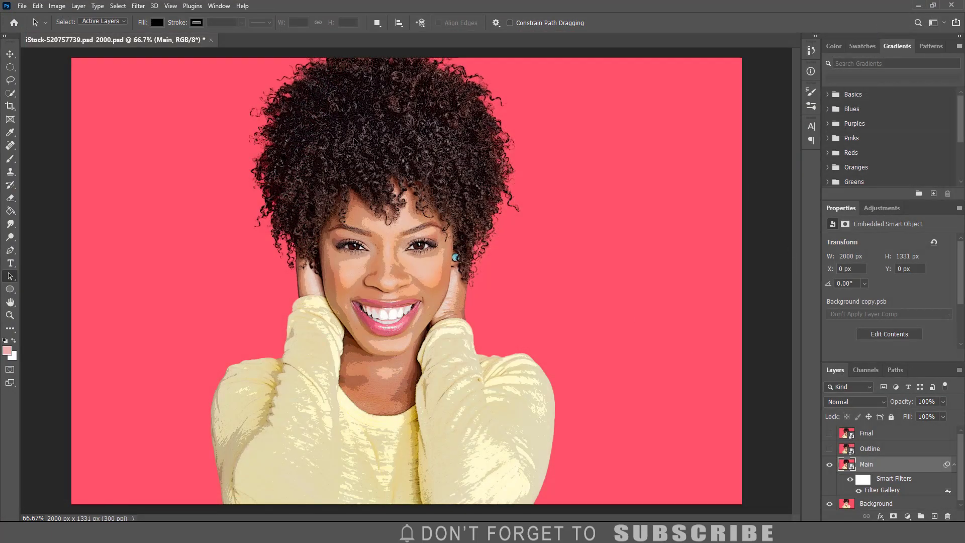
- Sharpen Main with Unsharp Mask: Amount 90%, Radius 5.0 px, Threshold 10 levels
click(138, 6)
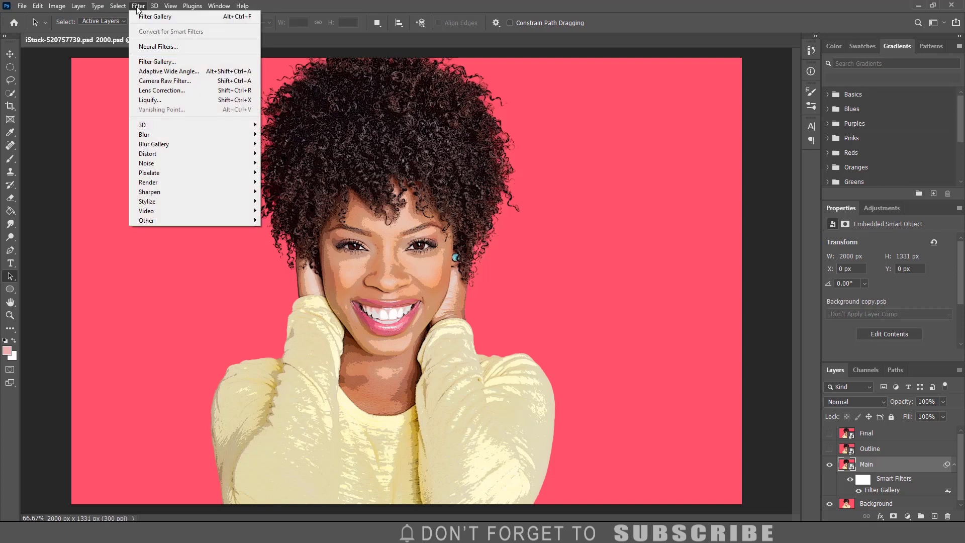
mouse_move(146, 195)
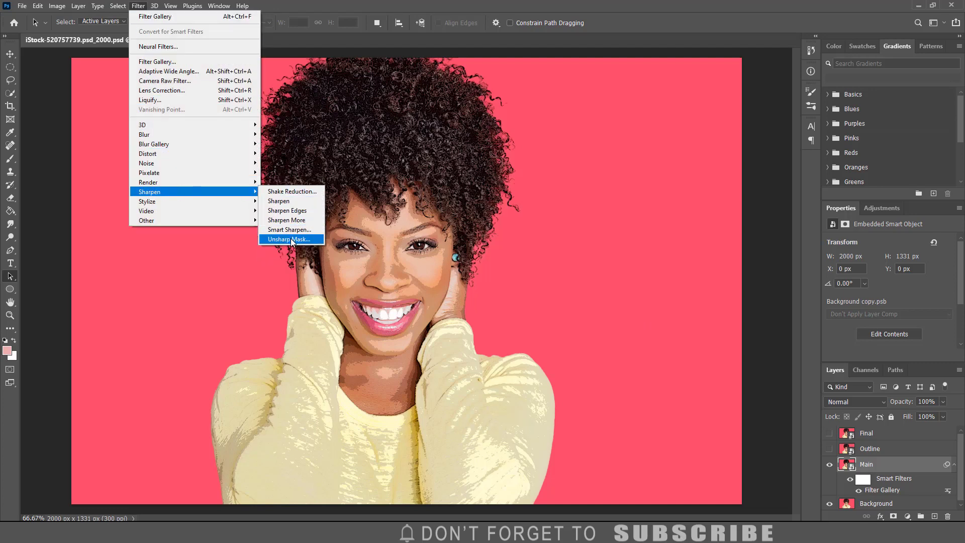
click(290, 239)
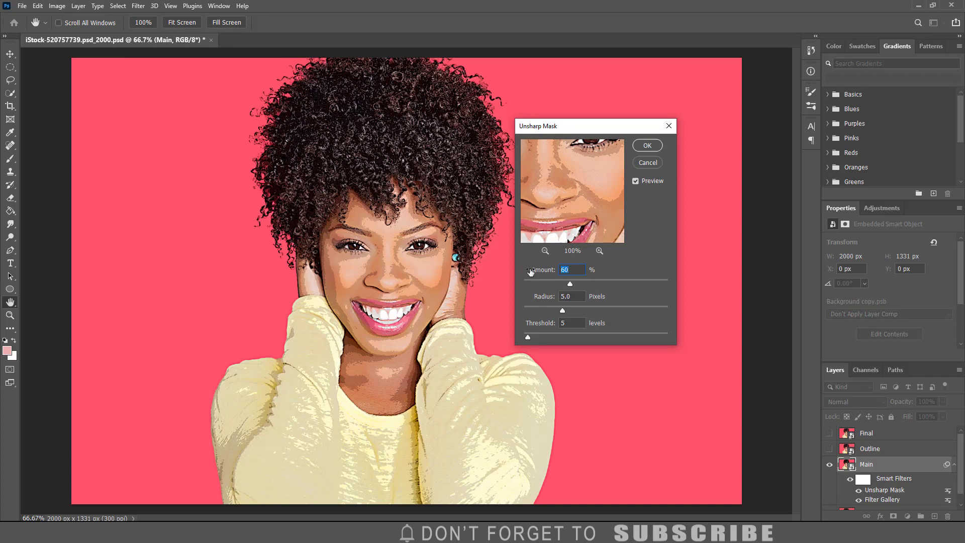
text(90)
click(571, 296)
drag(570, 324, 518, 322)
text(10)
click(648, 146)
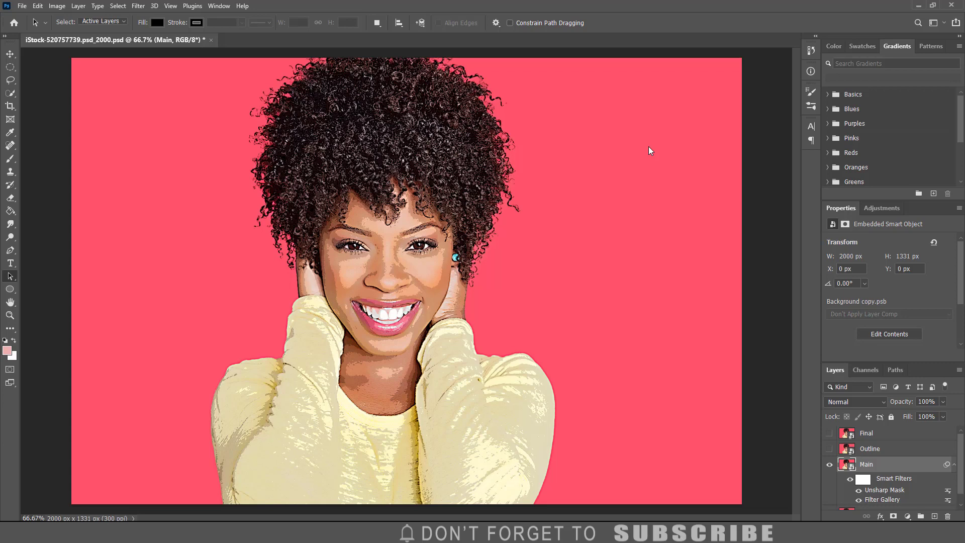
click(144, 8)
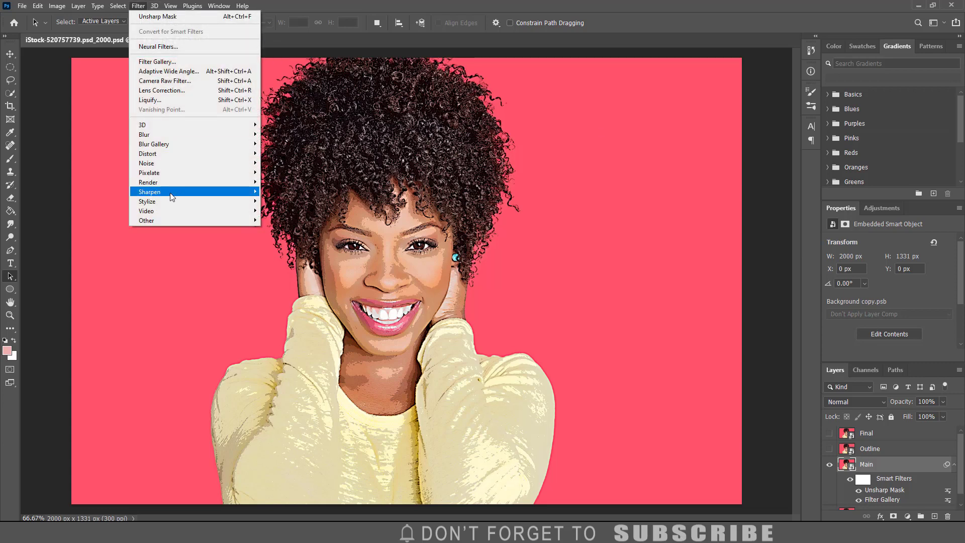
- Add an Oil Paint smart filter to Main with Stylization 1.9 and Cleanliness 3.0
mouse_move(171, 202)
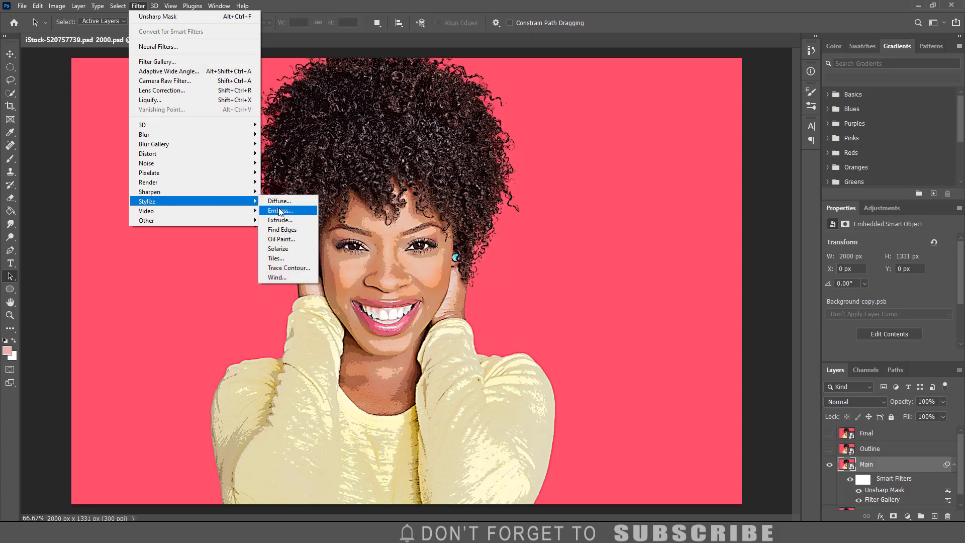
click(280, 240)
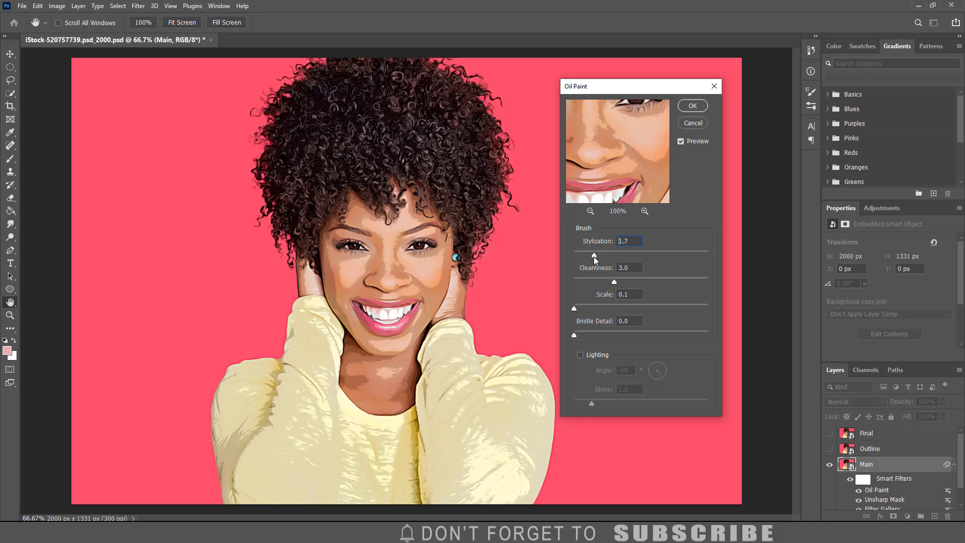
click(572, 260)
drag(606, 149, 598, 182)
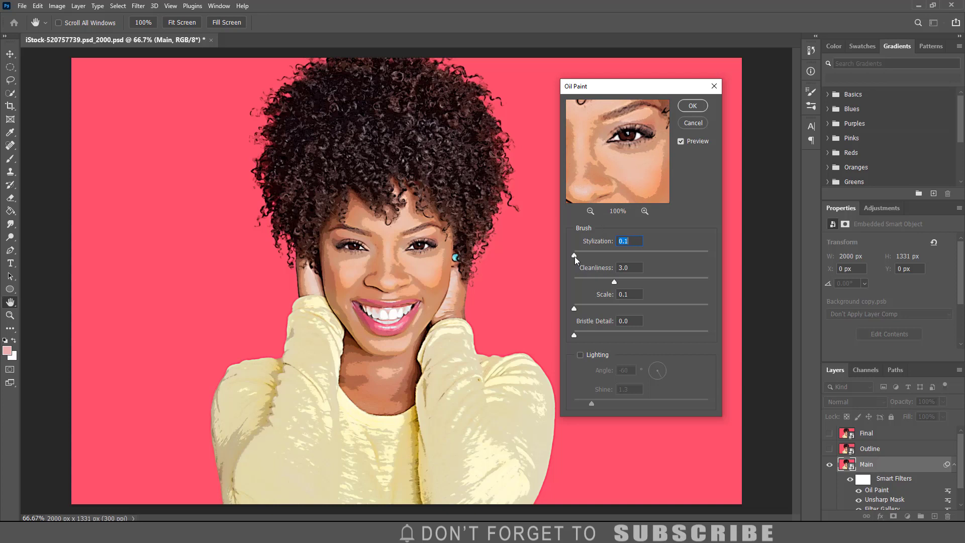
drag(575, 257, 592, 255)
drag(611, 255, 669, 256)
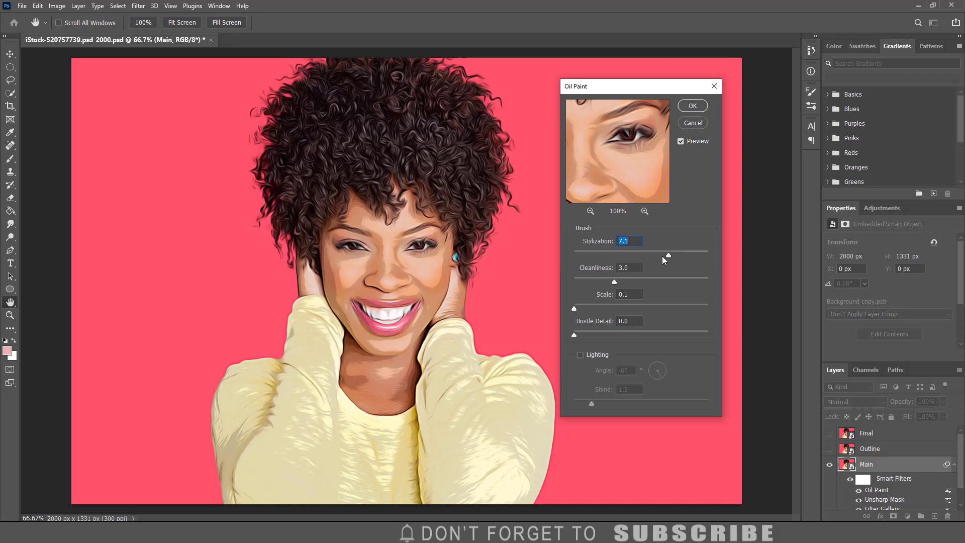
text(1.9)
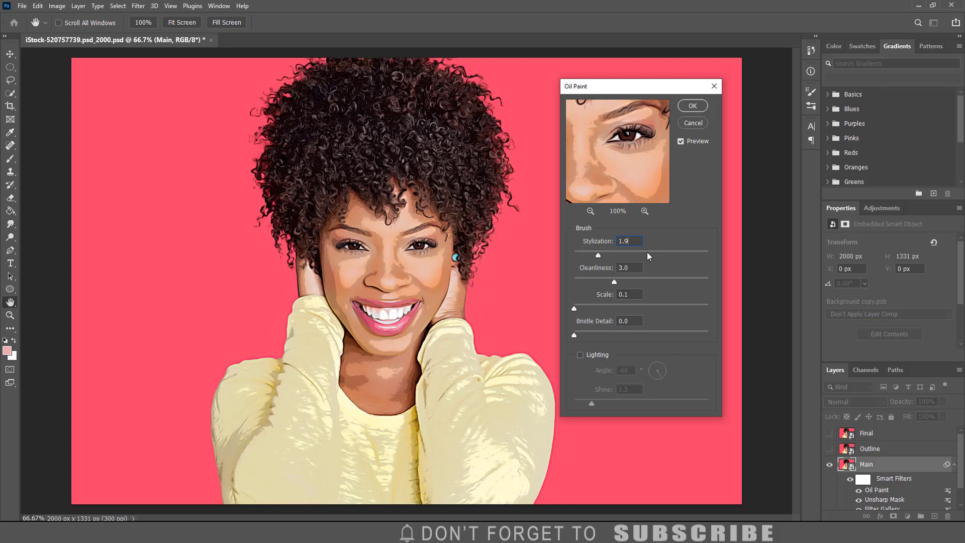
click(693, 106)
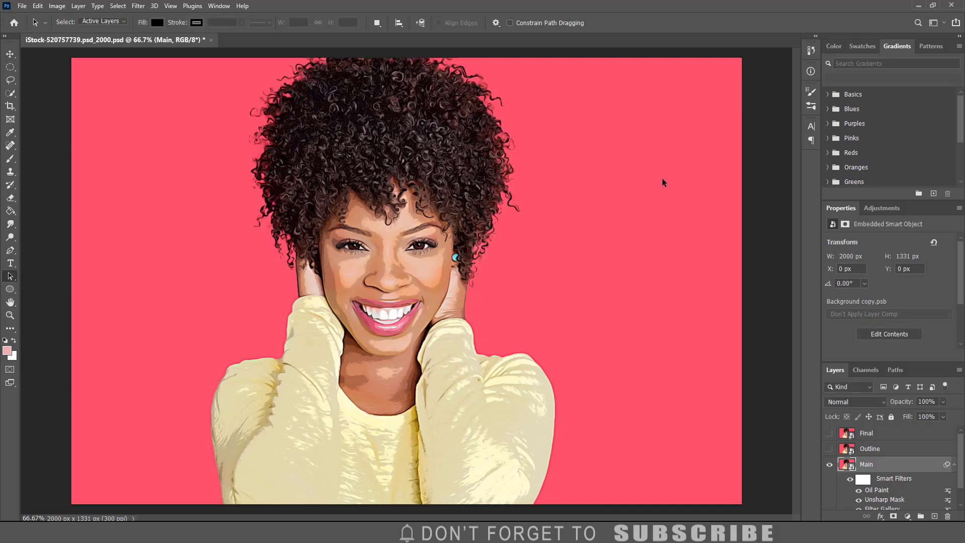
- Add a second Unsharp Mask to Main: Amount 60%, Radius 5.0 px, Threshold 5
click(138, 6)
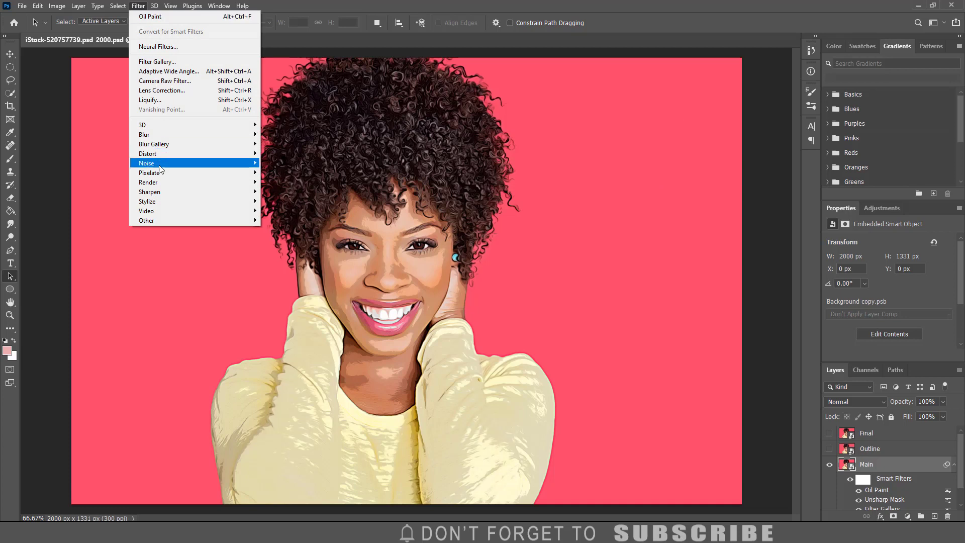
mouse_move(155, 196)
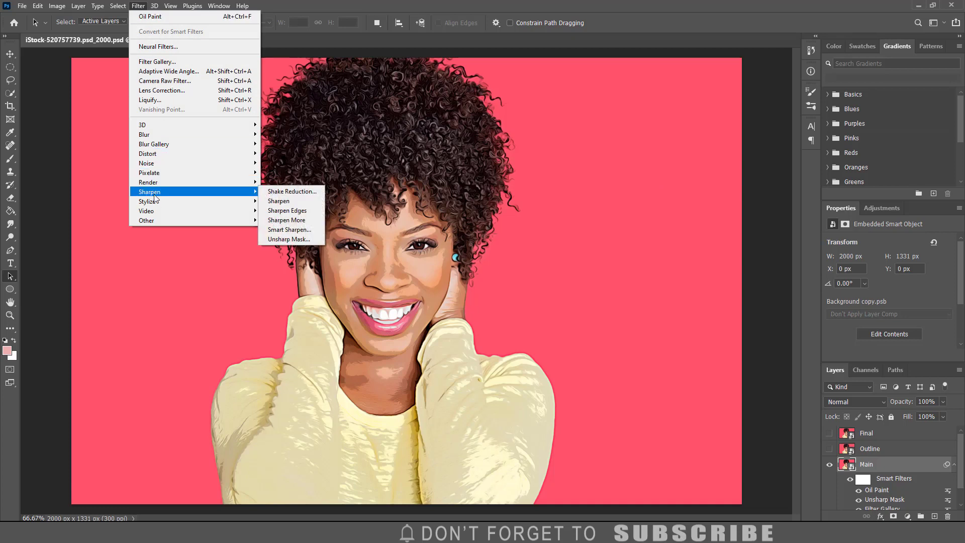
click(289, 239)
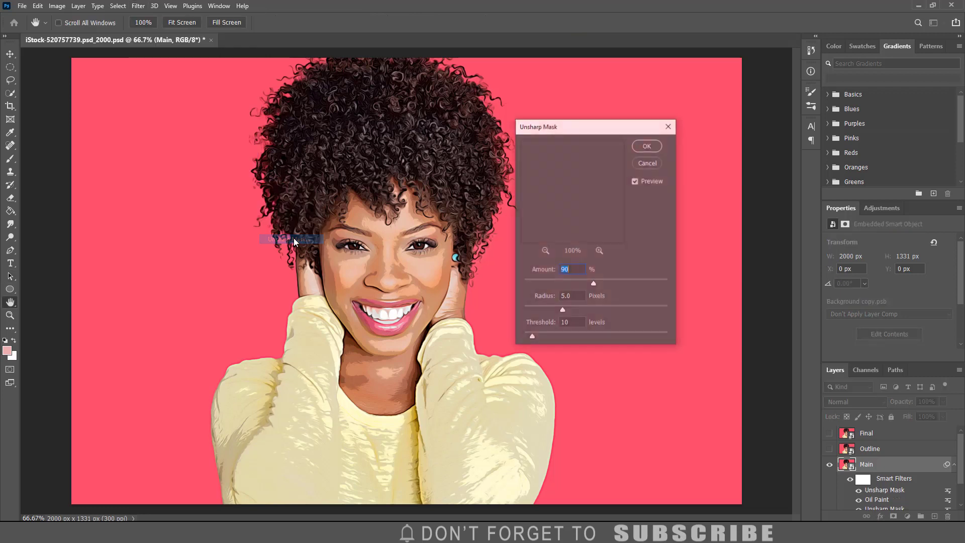
text(60)
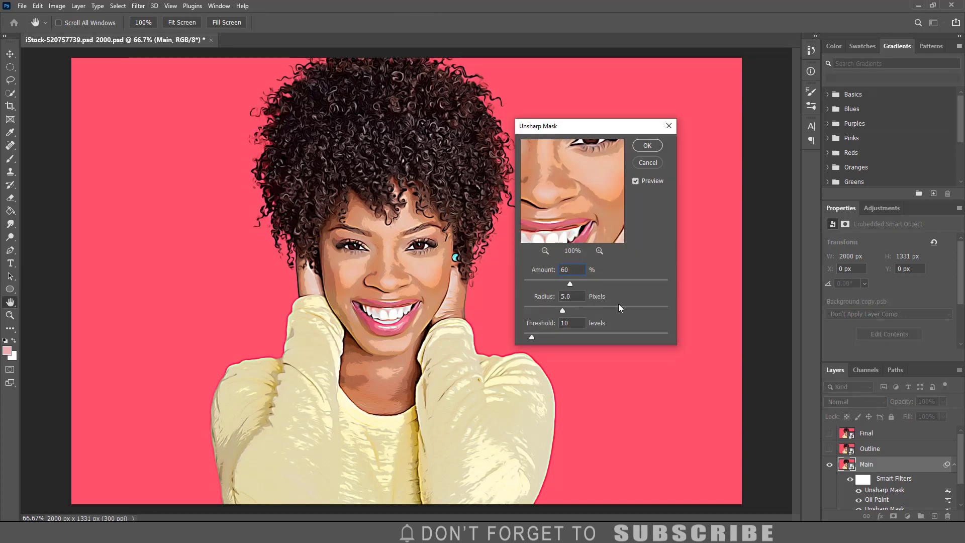
click(582, 298)
key(Tab)
text(5)
click(643, 149)
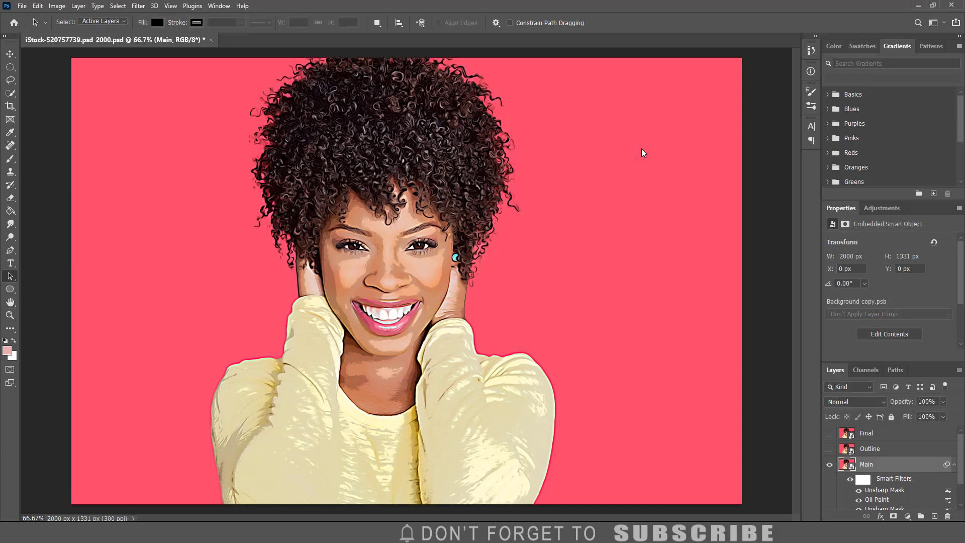
- Show the Outline layer and apply Poster Edges with Thickness 0, Intensity 3, Posterization 6
click(884, 451)
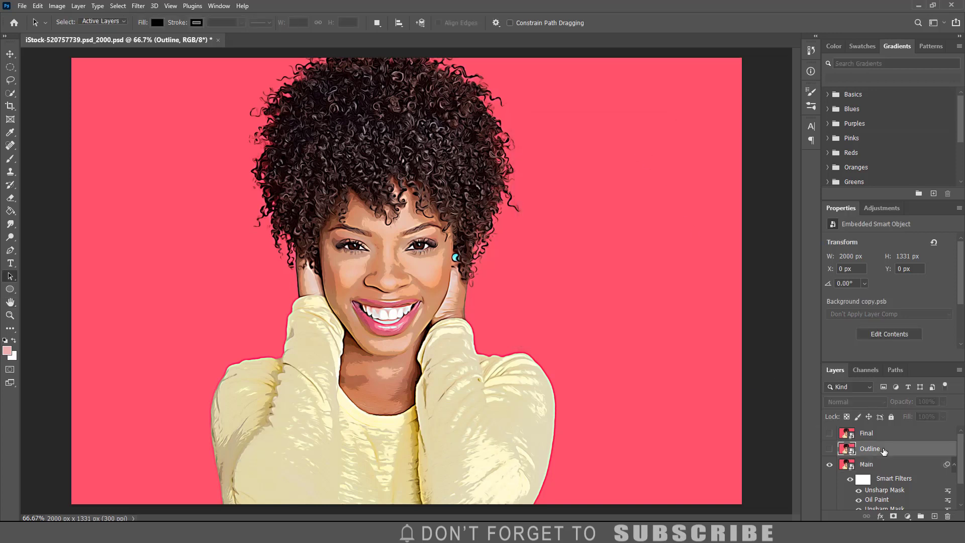
click(830, 450)
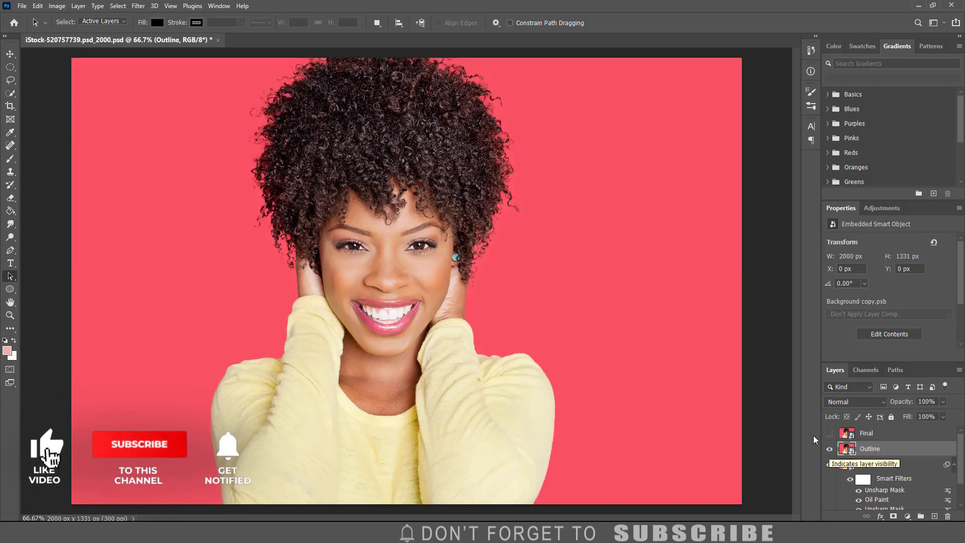
click(138, 6)
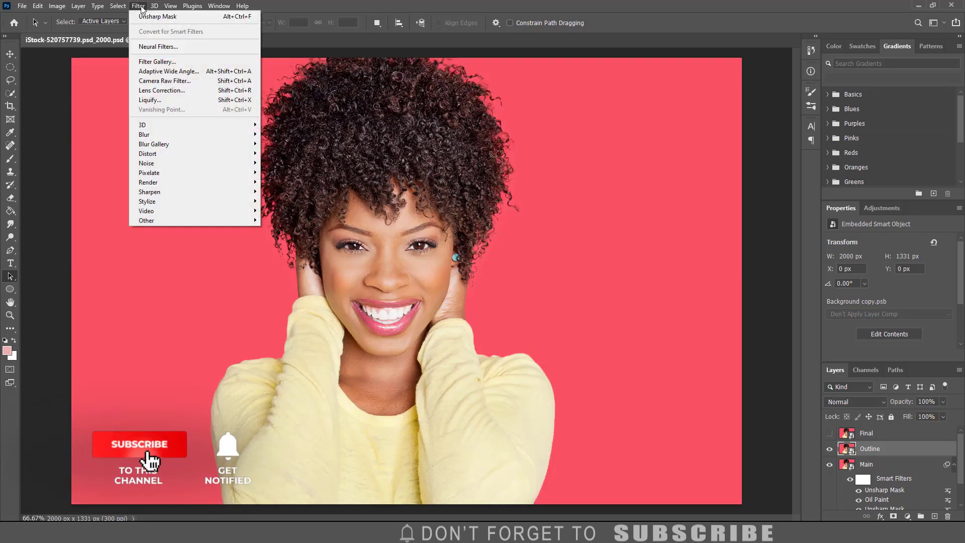
click(147, 62)
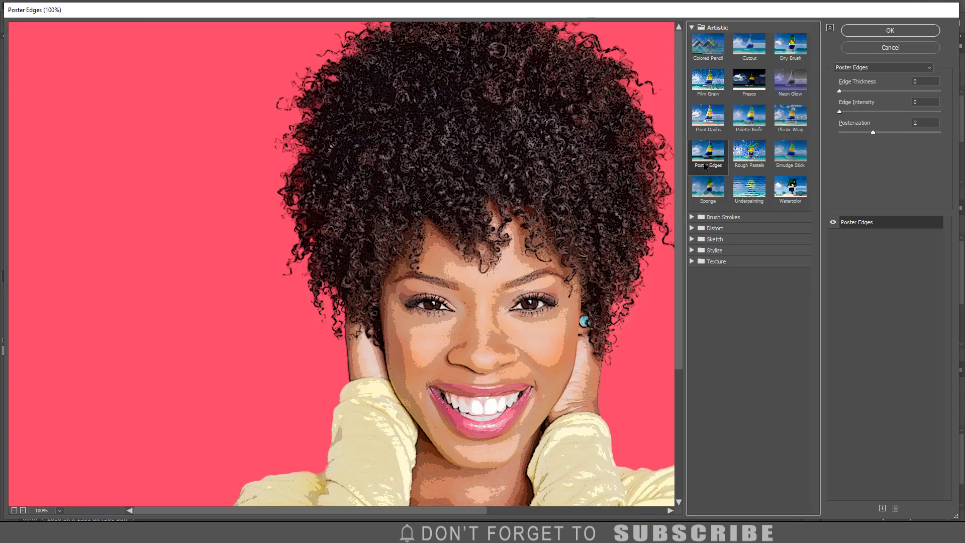
click(922, 81)
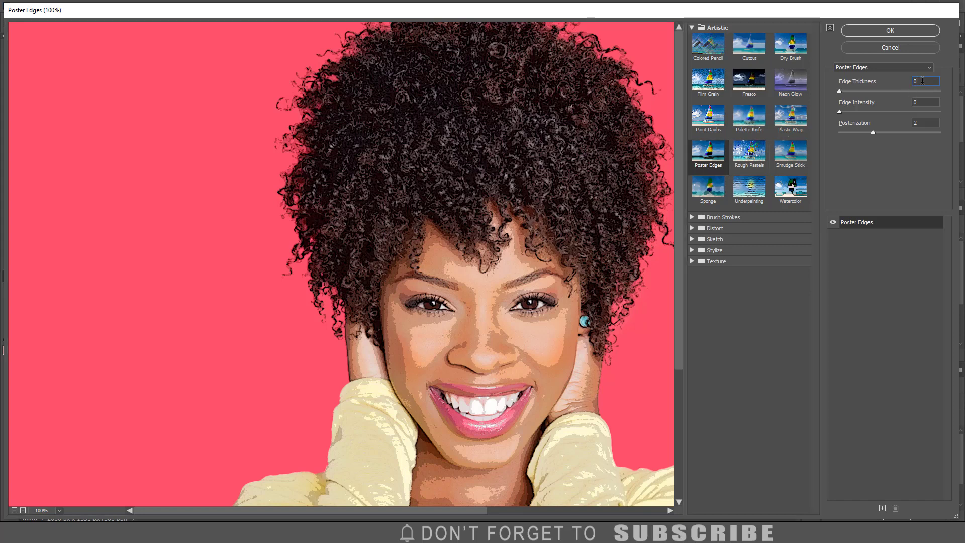
click(883, 108)
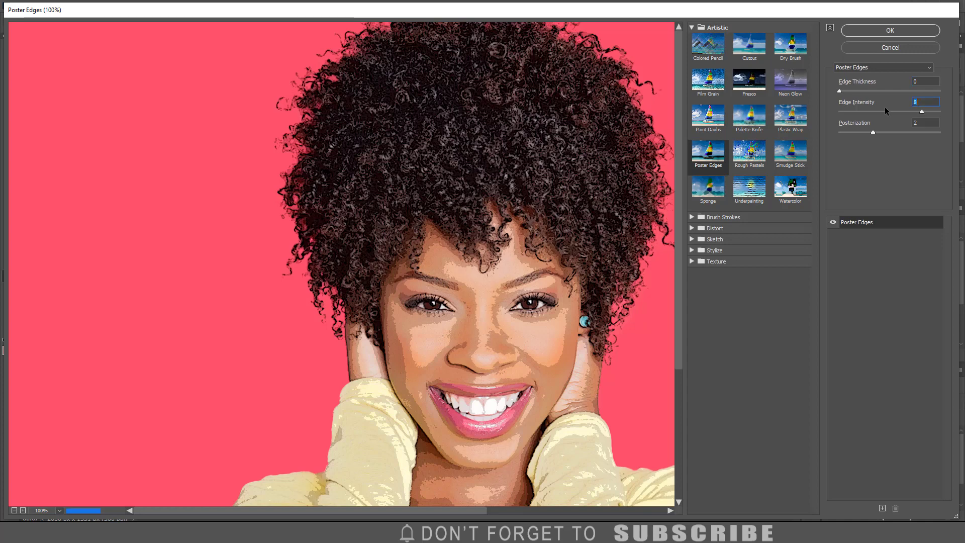
text(3)
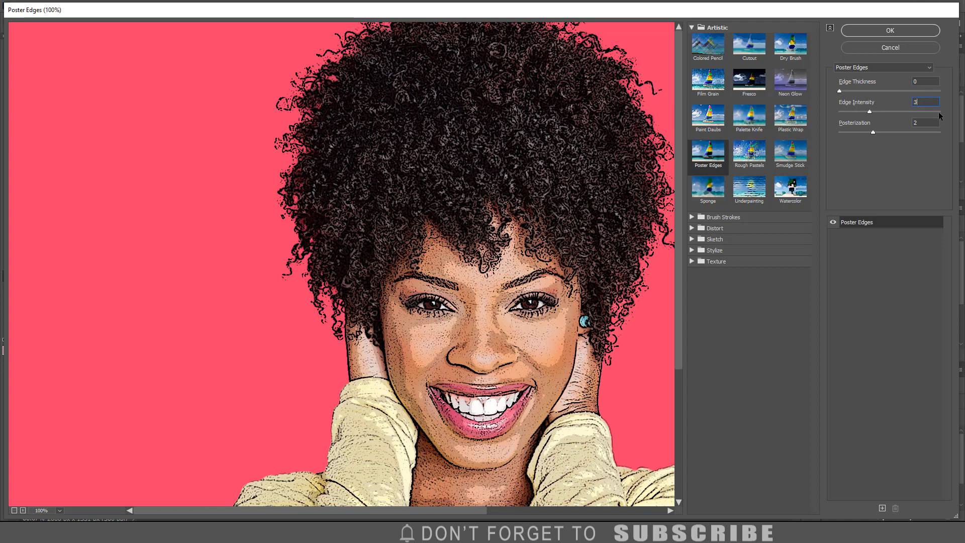
double_click(930, 122)
text(6)
click(885, 28)
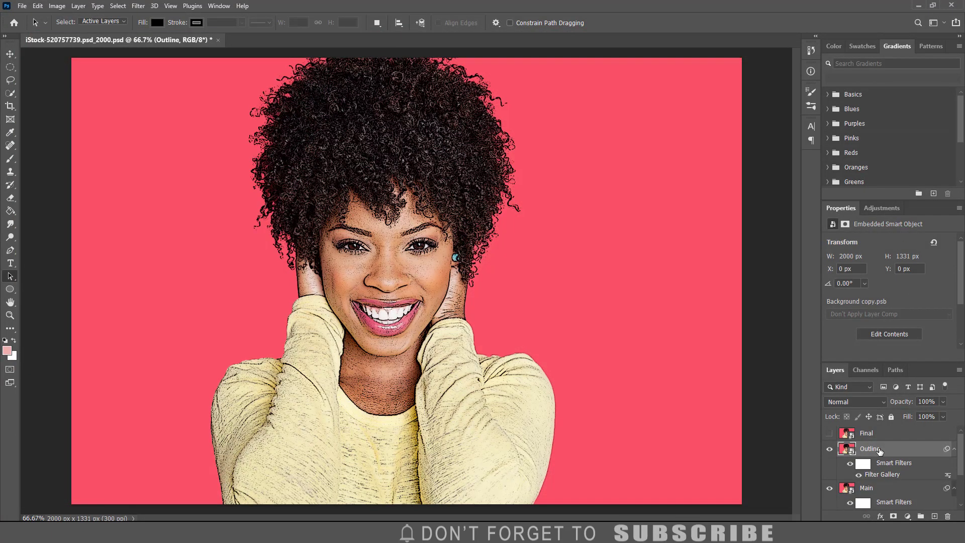
- Apply an Oil Paint smart filter to the Outline layer
click(139, 8)
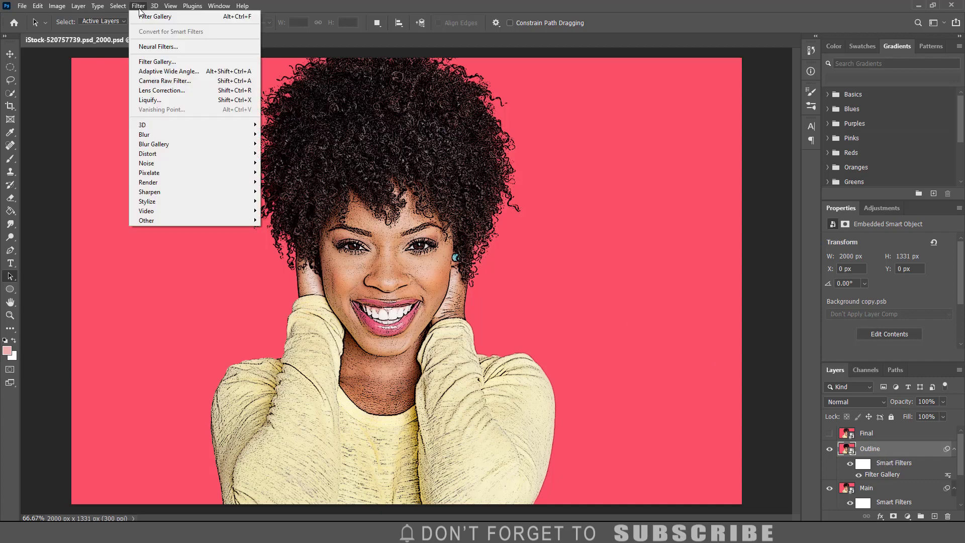
mouse_move(144, 203)
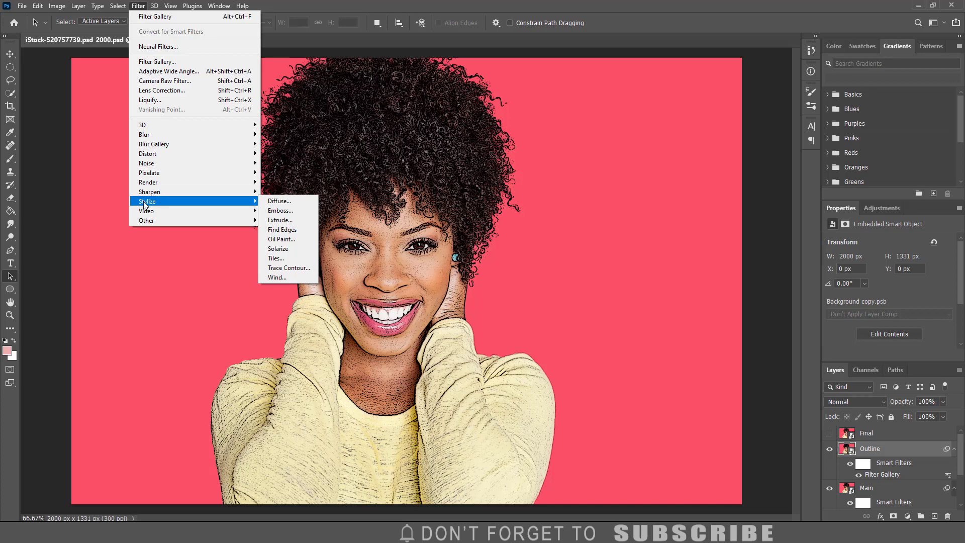
click(291, 238)
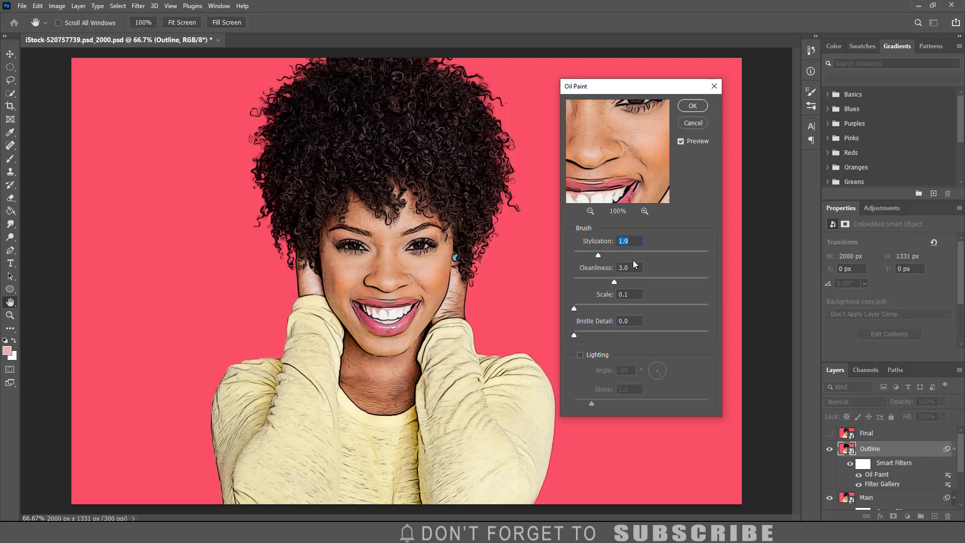
click(692, 106)
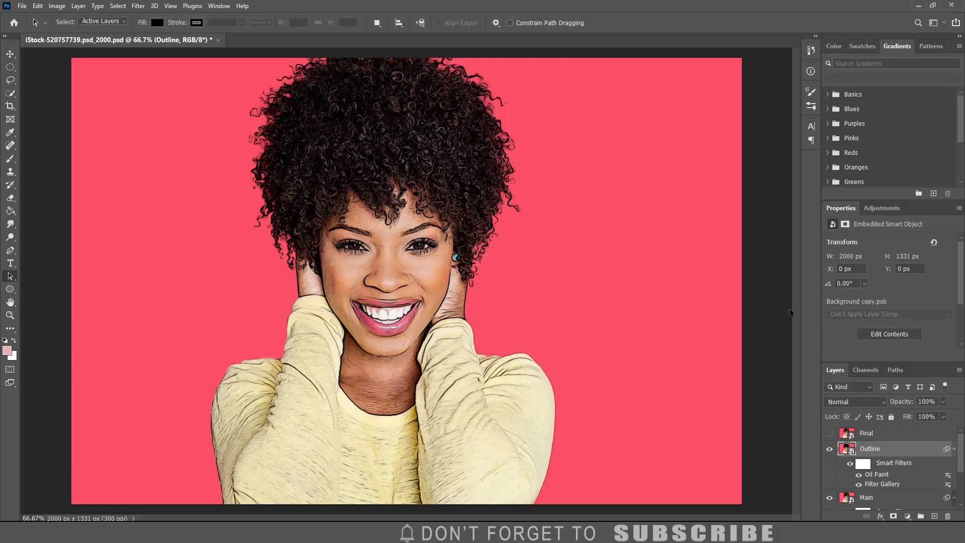
- Blend the Outline layer in Overlay mode at 25% opacity
click(869, 402)
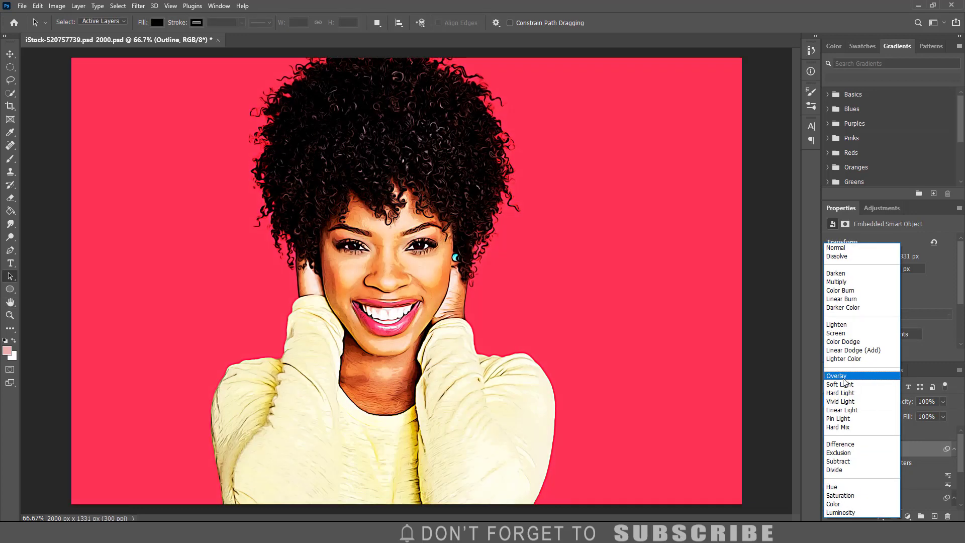
click(845, 377)
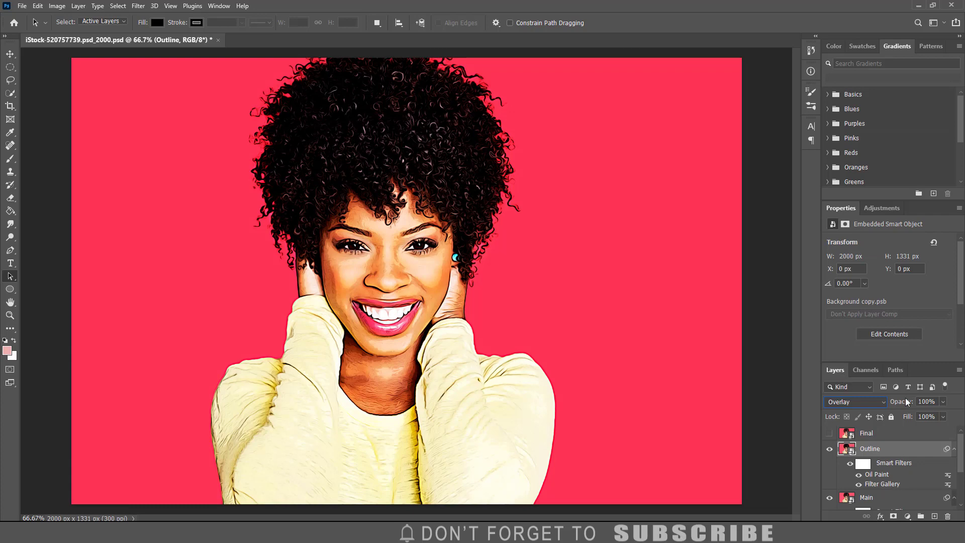
click(943, 401)
drag(942, 415, 936, 416)
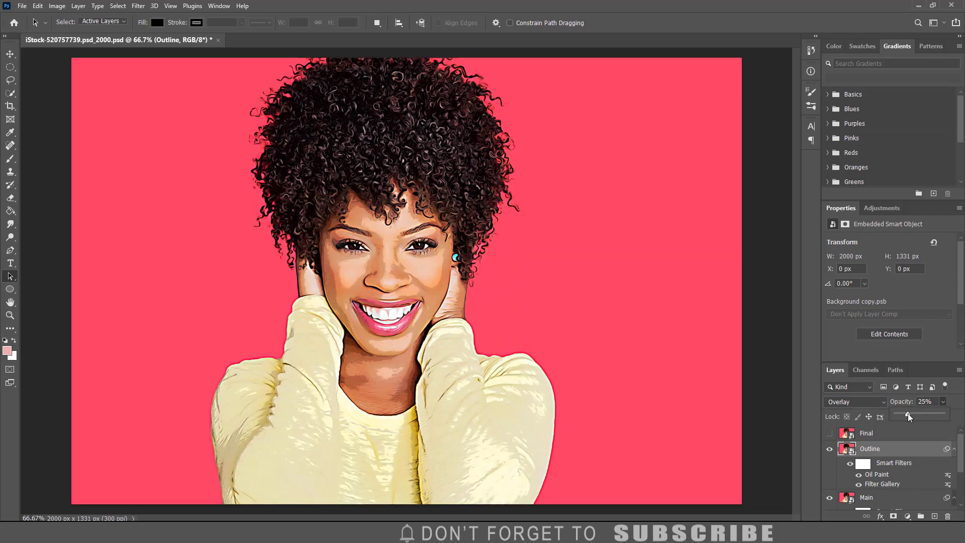
click(909, 429)
click(902, 435)
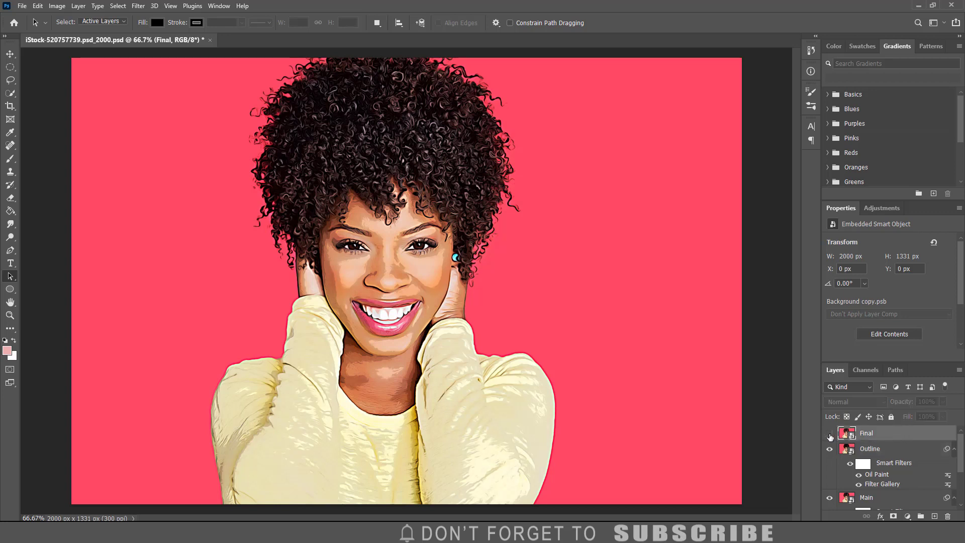
- Show the Final layer, add a 2-pixel High Pass filter, and blend it in Overlay
click(830, 436)
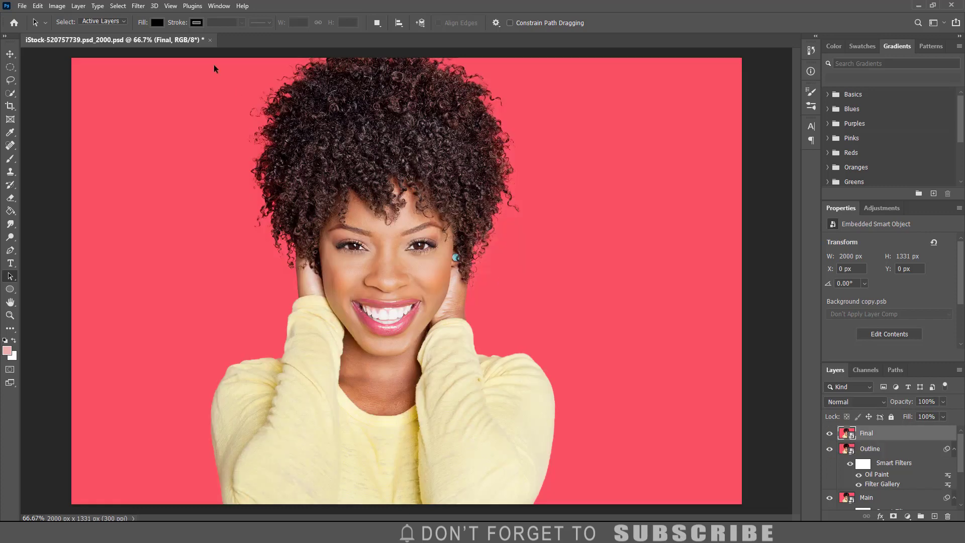
click(136, 6)
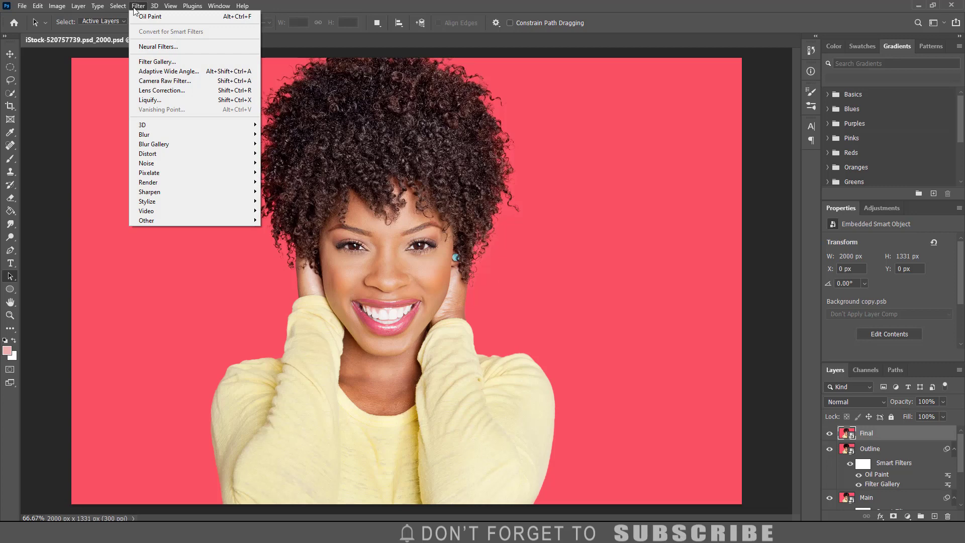
mouse_move(147, 222)
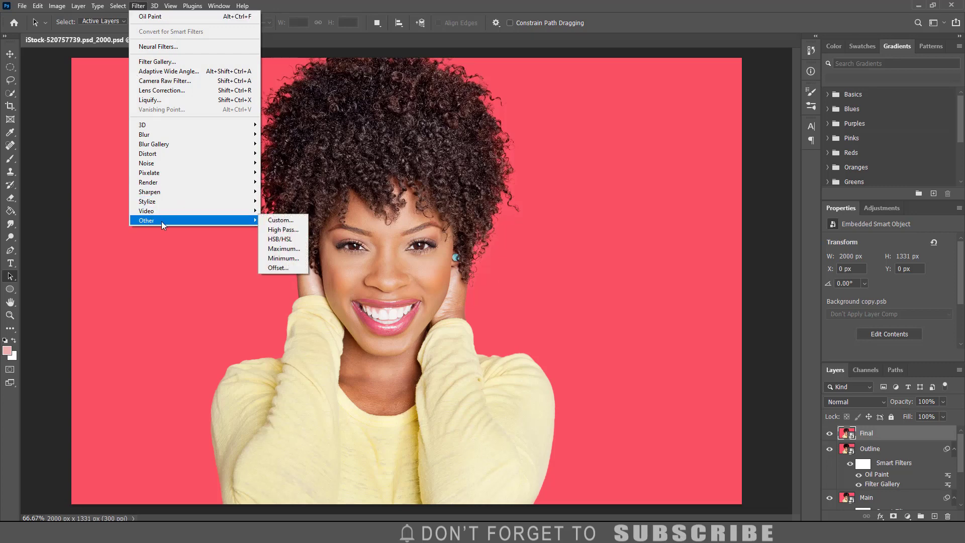
click(281, 231)
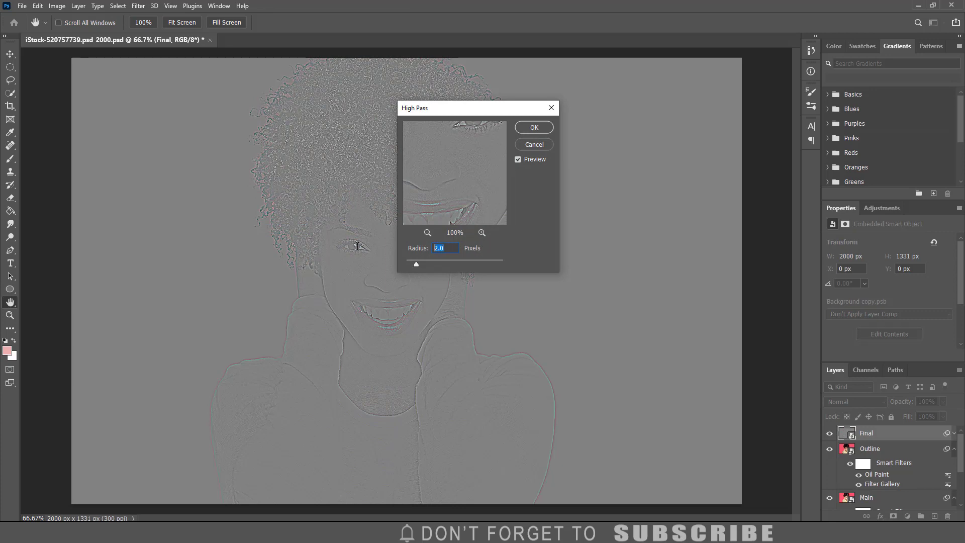
text(2)
click(528, 128)
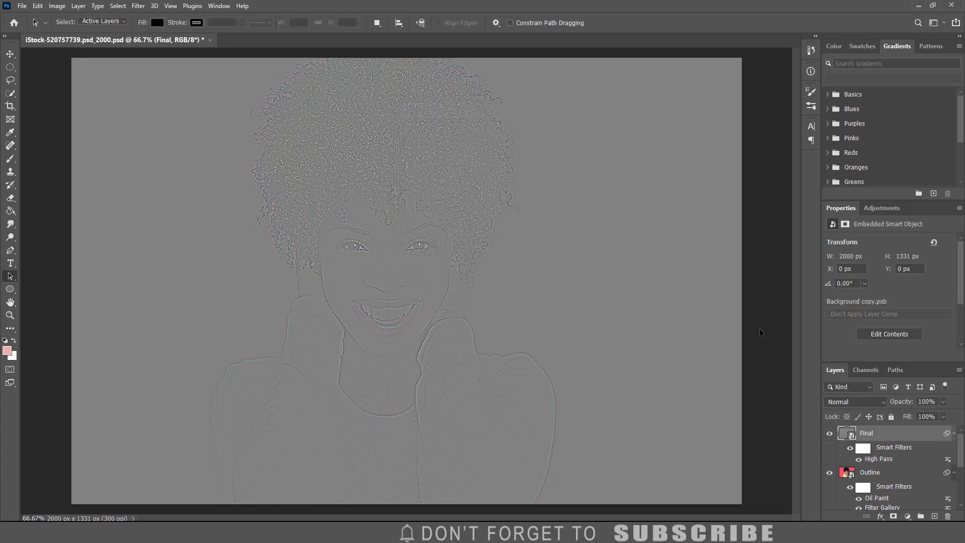
click(847, 400)
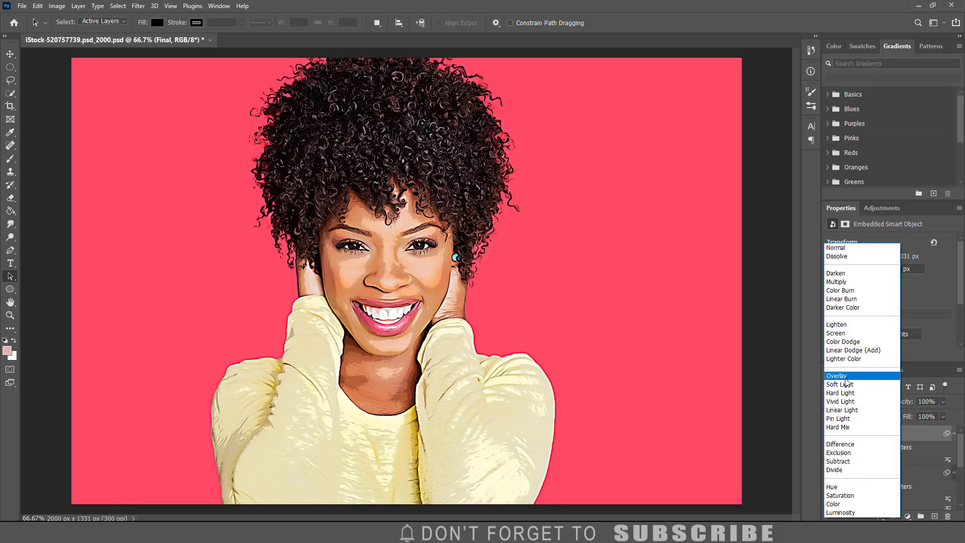
click(845, 377)
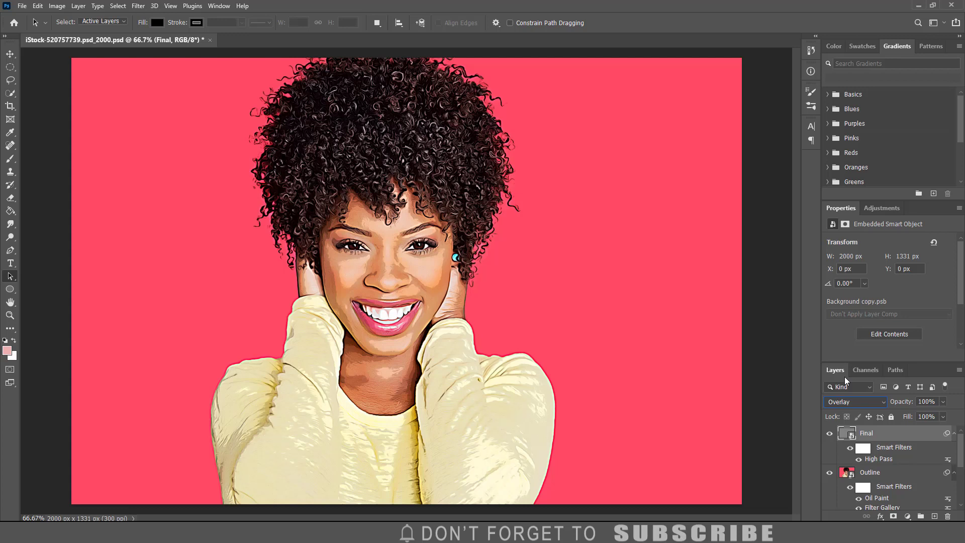
- Add a Levels adjustment layer with input black point 27 and white point 251
click(908, 516)
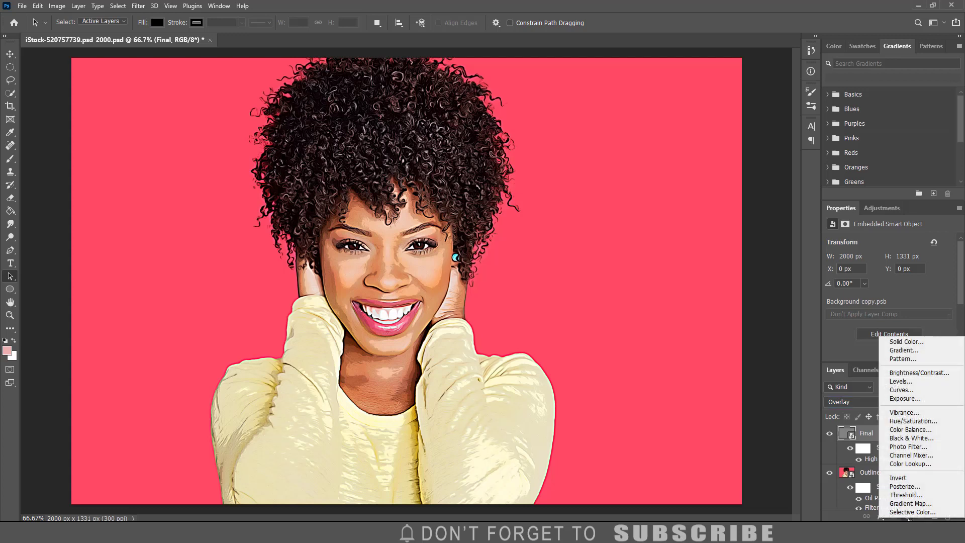
click(906, 382)
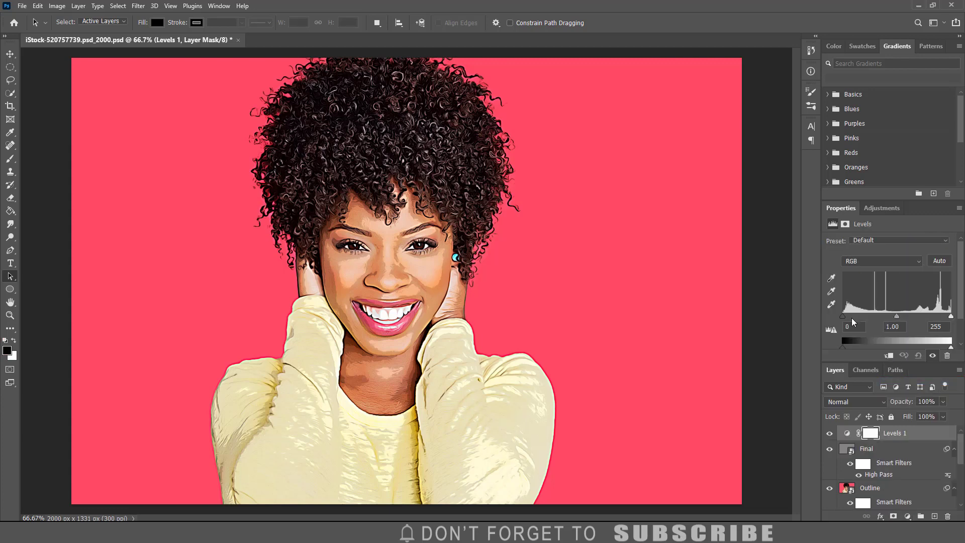
drag(843, 315, 854, 315)
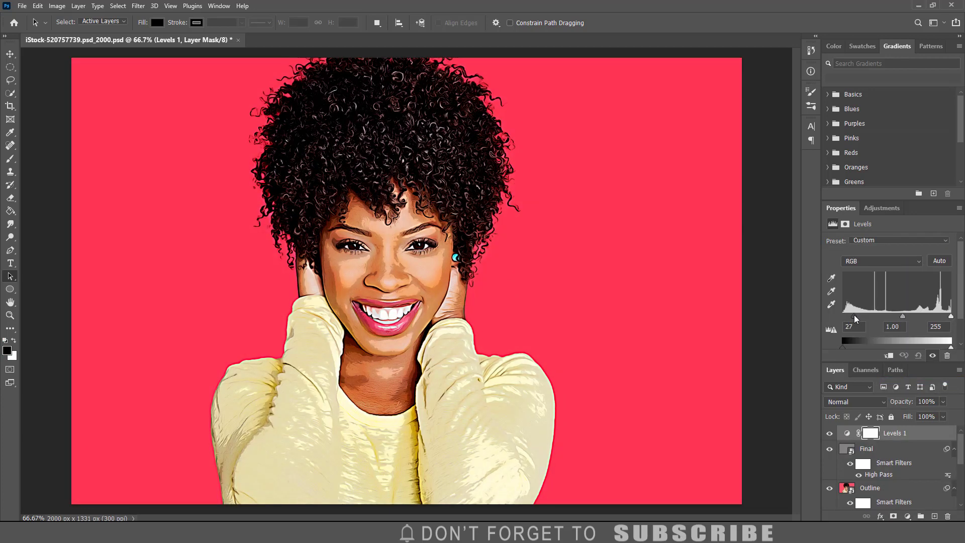
drag(951, 316, 945, 318)
drag(945, 318, 942, 318)
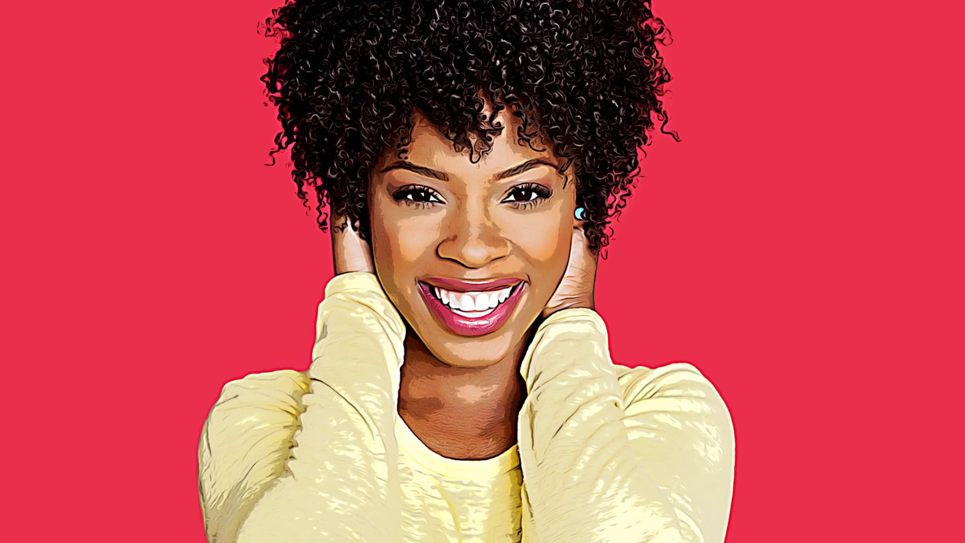